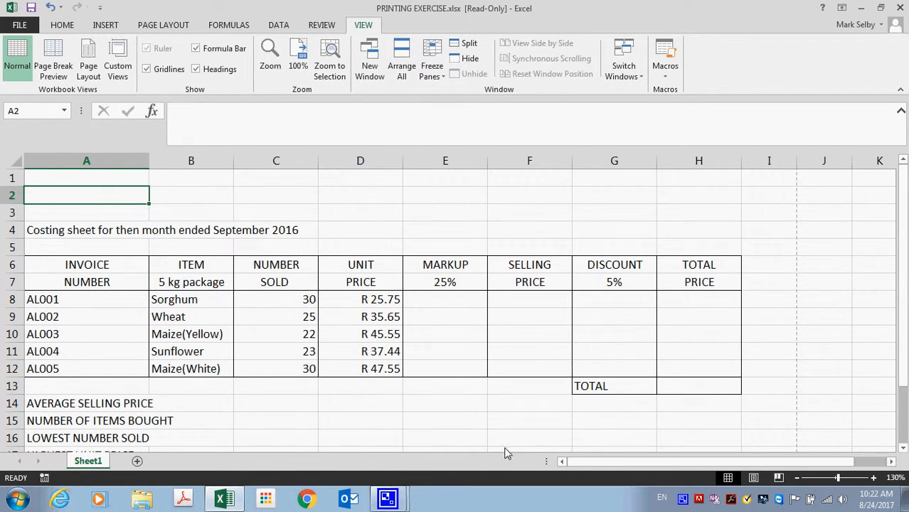
Open the print preview of the costing sheet and review the available scaling options.
{"action": "scroll", "coordinate": [228, 398], "scroll_direction": "down", "scroll_amount": 3}
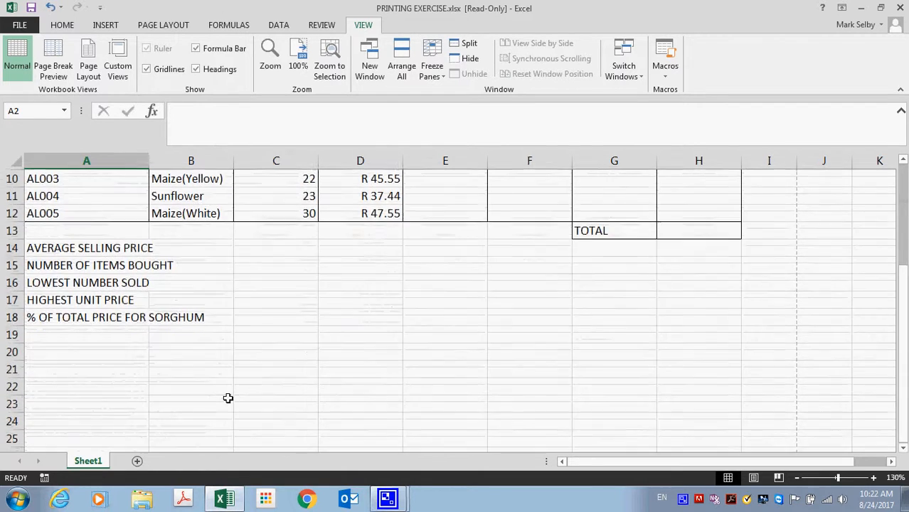
{"action": "scroll", "coordinate": [227, 399], "scroll_direction": "up", "scroll_amount": 3}
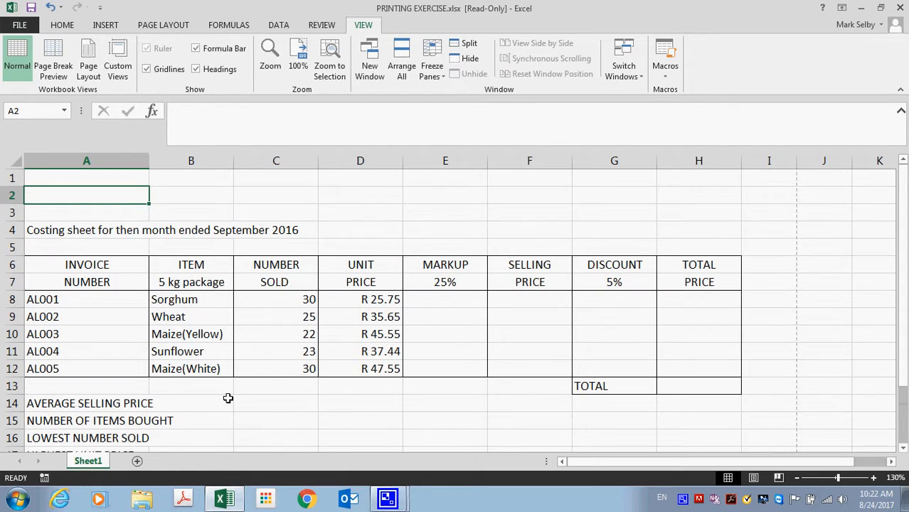
{"action": "left_click", "coordinate": [19, 25]}
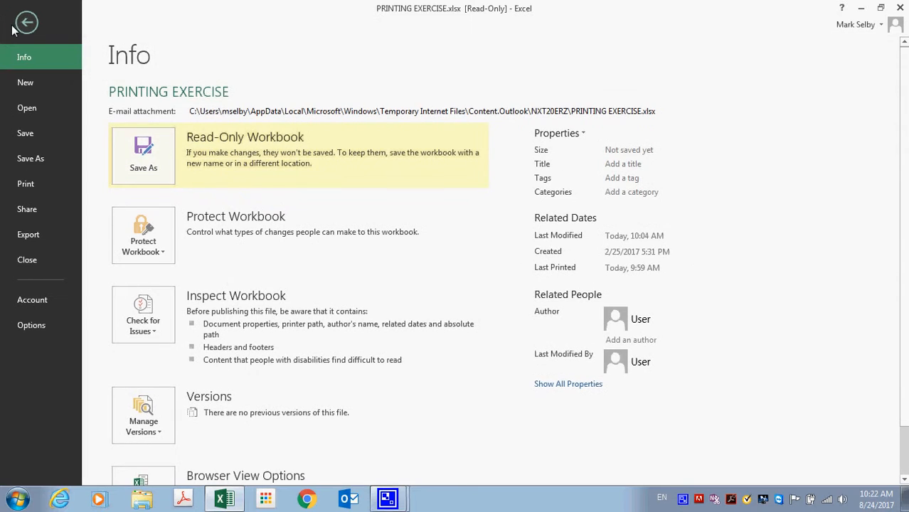
{"action": "left_click", "coordinate": [29, 185]}
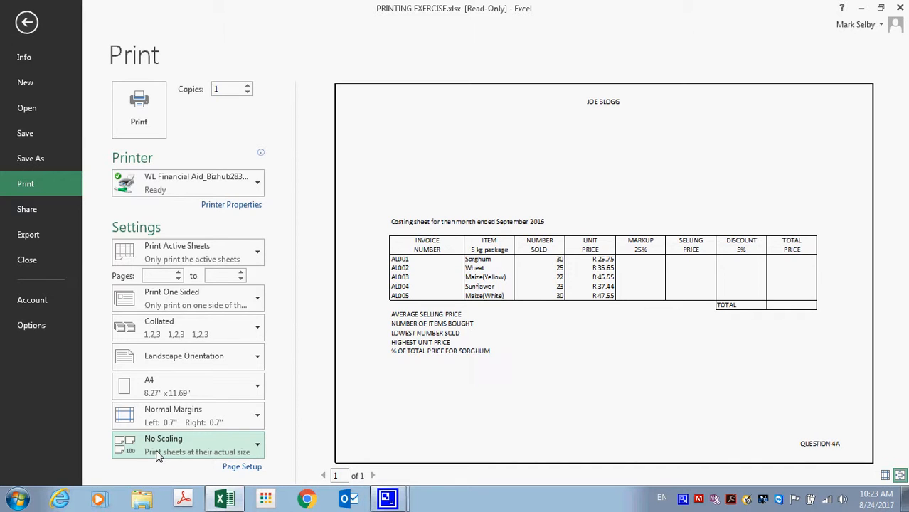
{"action": "left_click", "coordinate": [256, 445]}
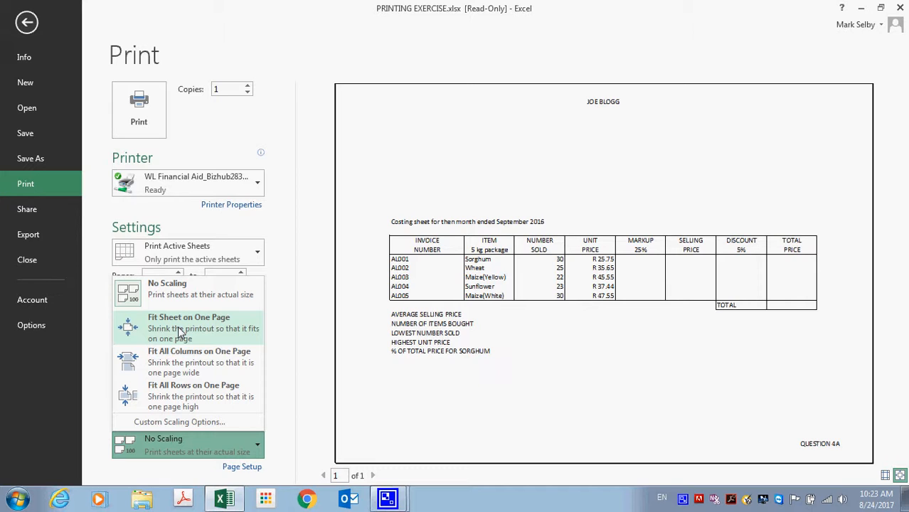
{"action": "left_click", "coordinate": [288, 326]}
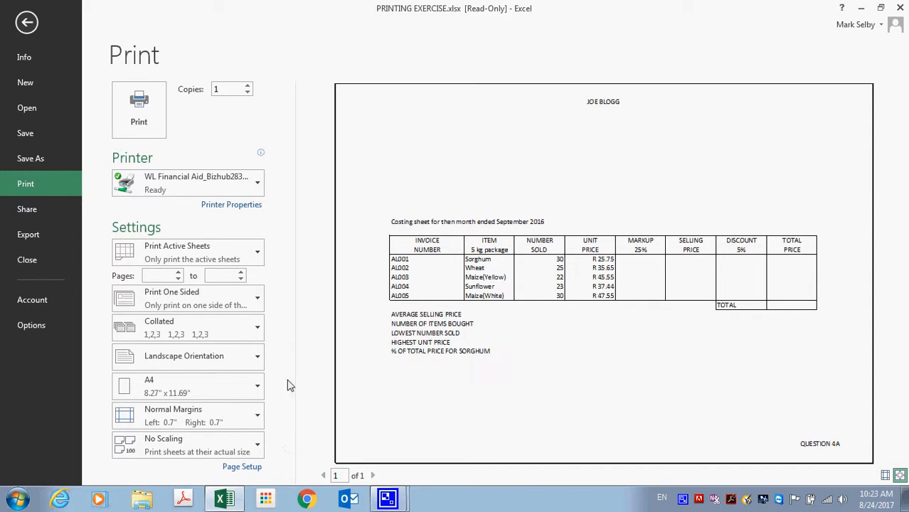
Try Portrait orientation and Fit to scaling in the page setup, returning to Landscape and Adjust to 100%.
{"action": "left_click", "coordinate": [242, 467]}
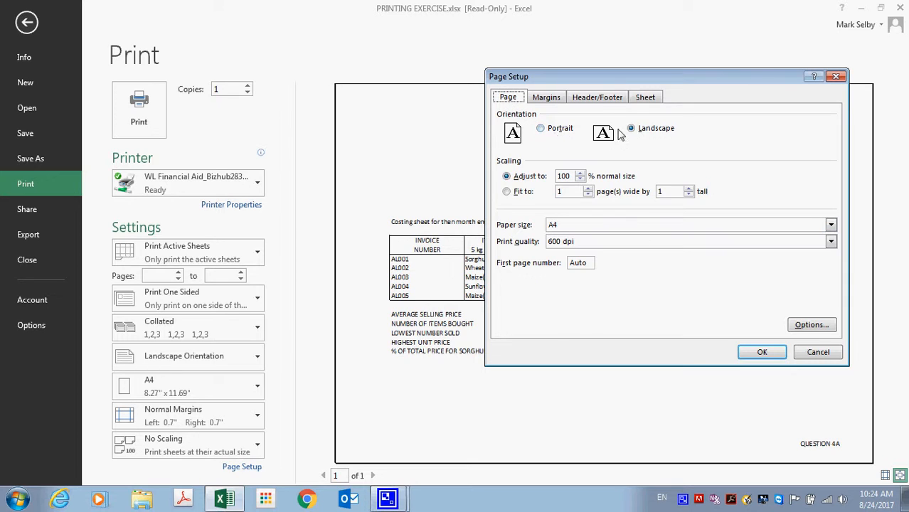
{"action": "left_click", "coordinate": [542, 129]}
{"action": "left_click", "coordinate": [632, 130]}
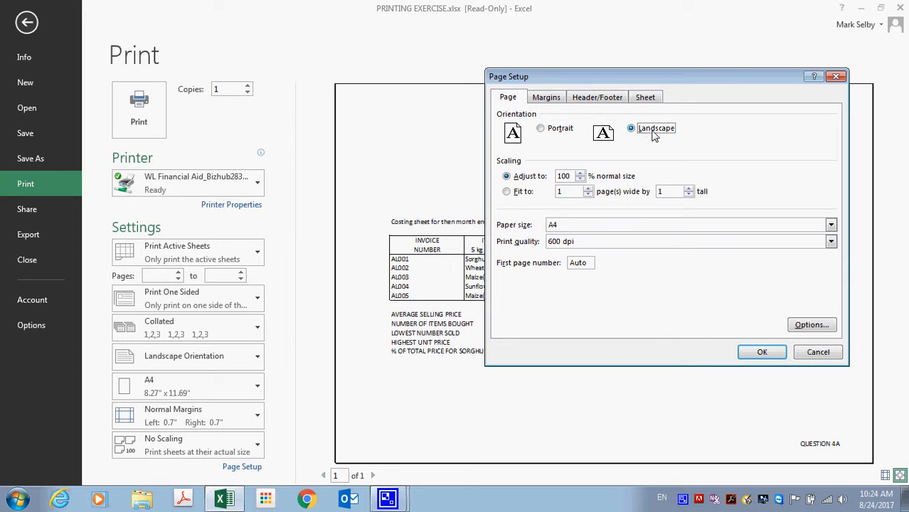
{"action": "left_click", "coordinate": [507, 193]}
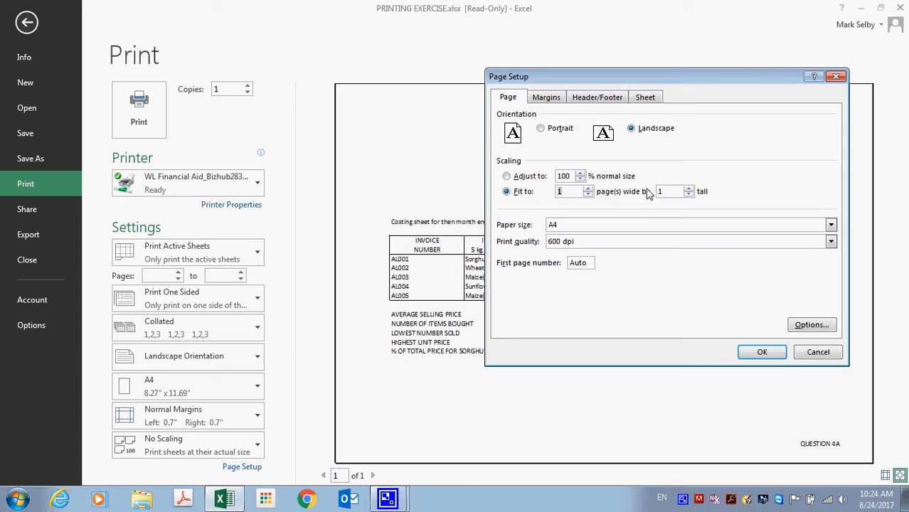
{"action": "left_click", "coordinate": [519, 179]}
Keep the top margin at 0.75 in the page setup and turn off both horizontal and vertical centring on the page.
{"action": "left_click", "coordinate": [561, 100]}
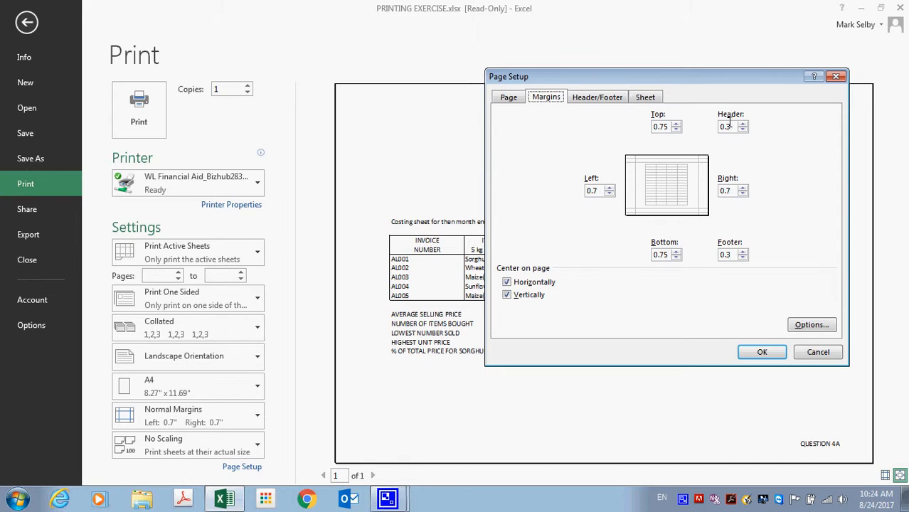
{"action": "left_click", "coordinate": [676, 125]}
{"action": "left_click", "coordinate": [675, 130]}
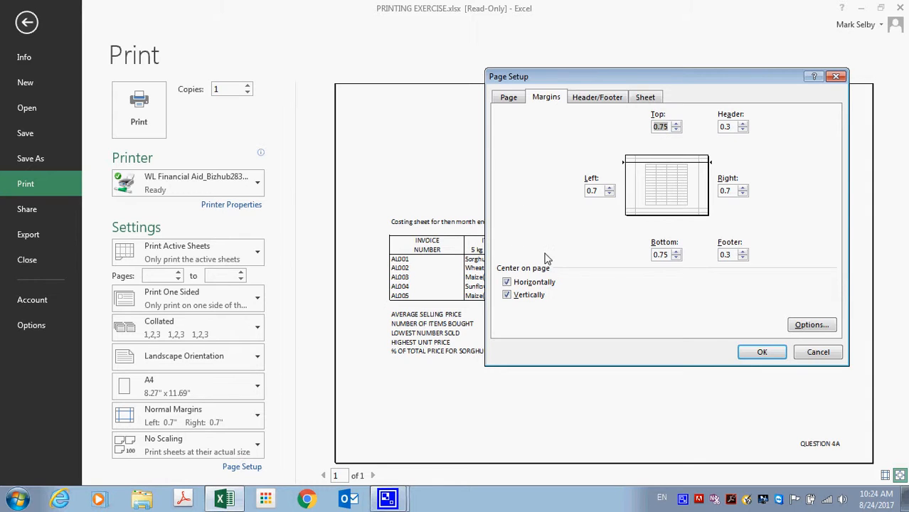
{"action": "left_click", "coordinate": [518, 282]}
{"action": "left_click", "coordinate": [518, 294]}
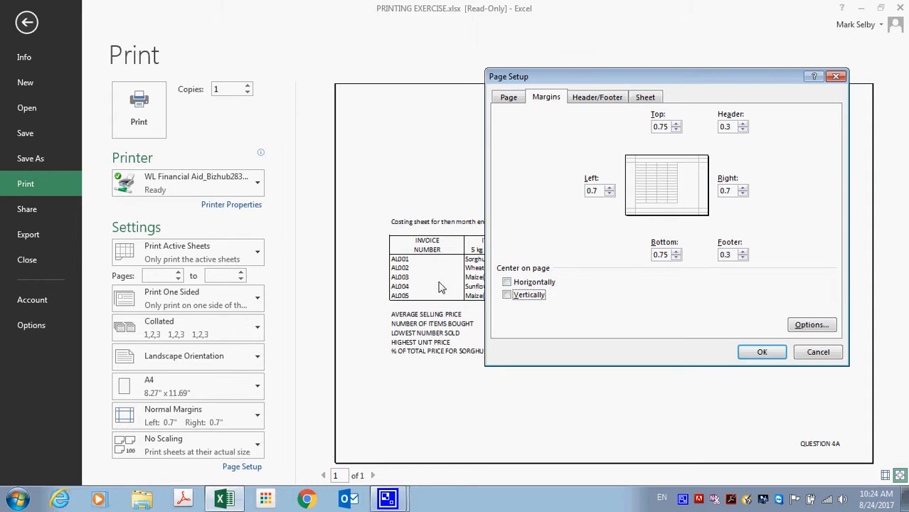
{"action": "left_click", "coordinate": [506, 283]}
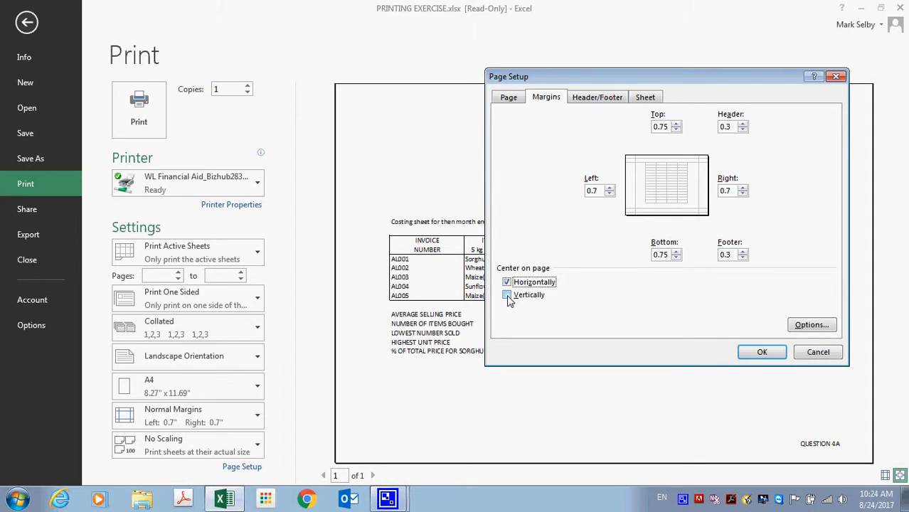
{"action": "left_click", "coordinate": [507, 296]}
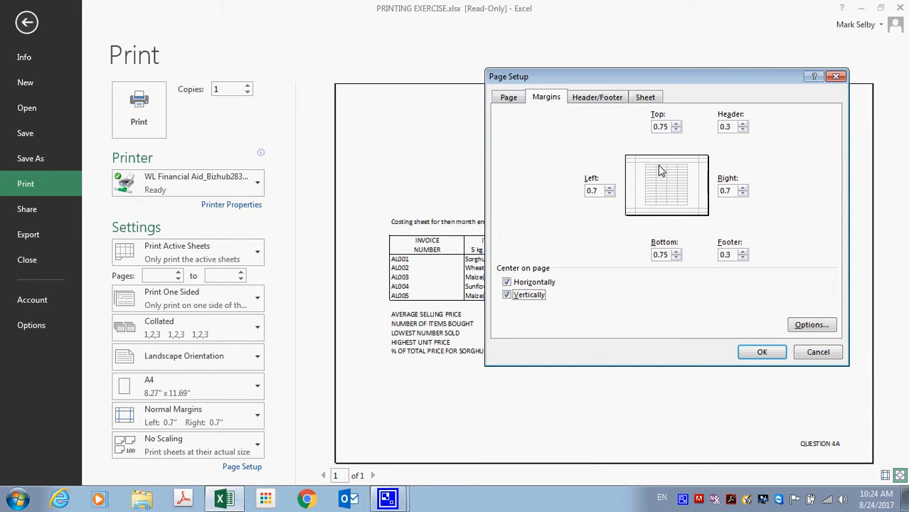
{"action": "left_click", "coordinate": [530, 282]}
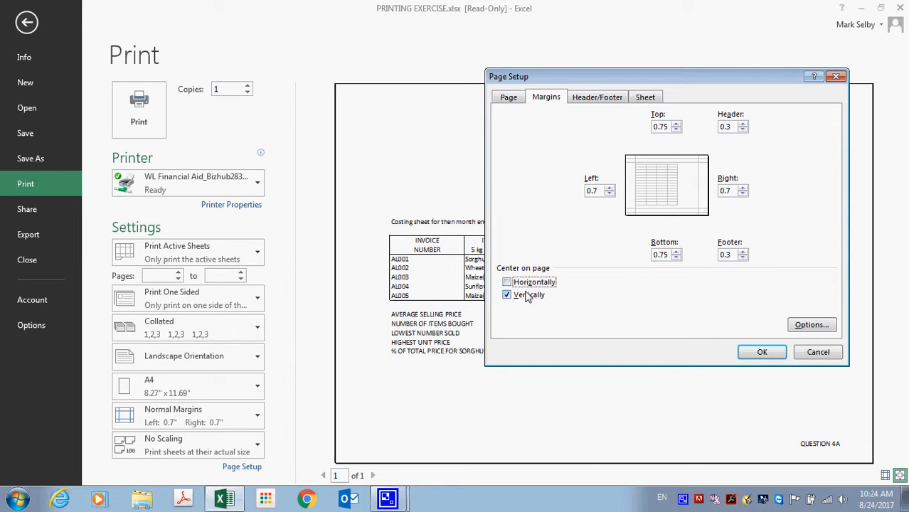
{"action": "left_click", "coordinate": [527, 294]}
Turn on printing of row and column headings and apply the page setup.
{"action": "left_click", "coordinate": [598, 98]}
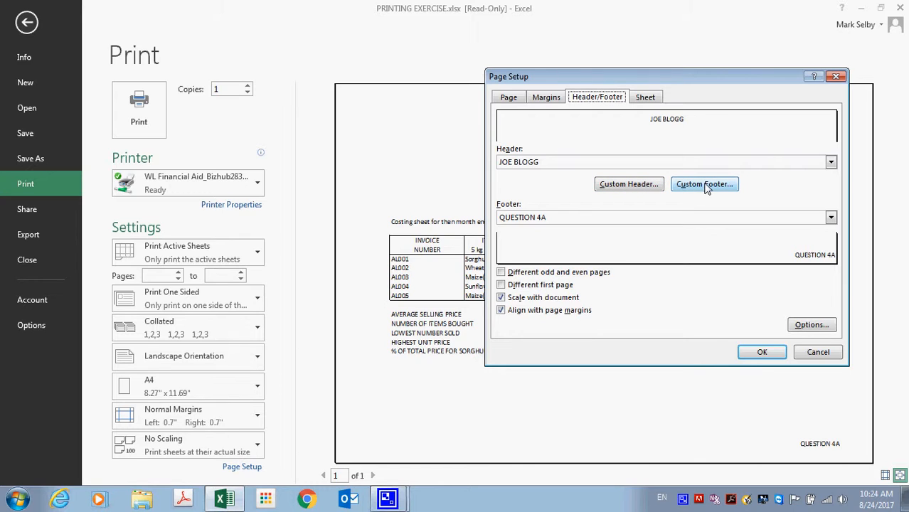
{"action": "left_click", "coordinate": [646, 98]}
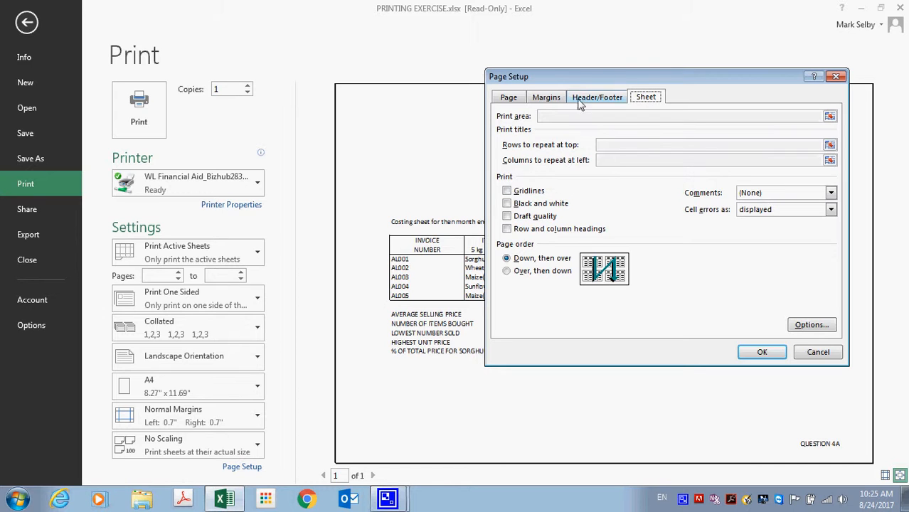
{"action": "left_click_drag", "start_coordinate": [581, 73], "coordinate": [614, 152]}
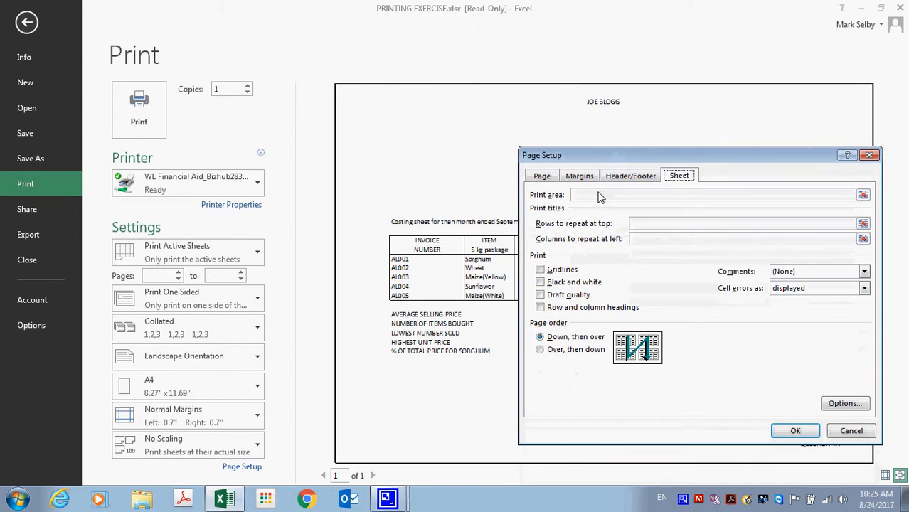
{"action": "left_click", "coordinate": [540, 308]}
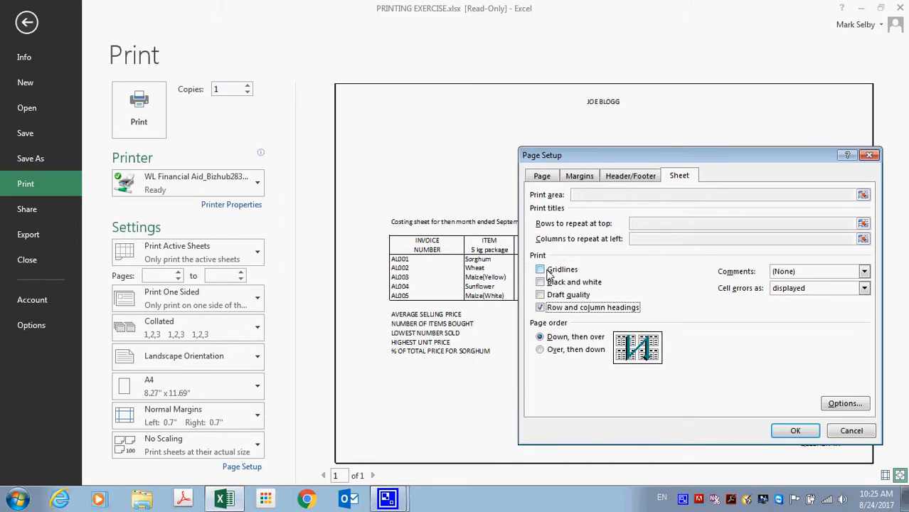
{"action": "left_click", "coordinate": [797, 430]}
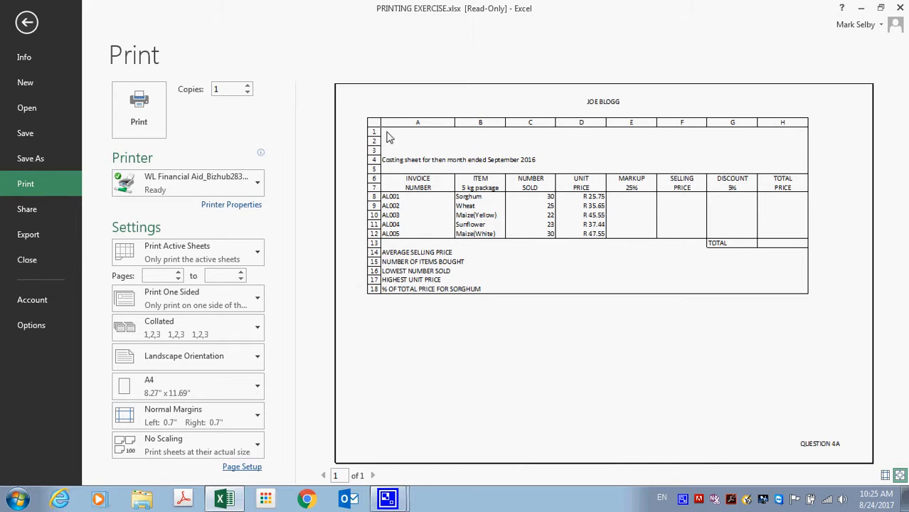
Turn on printing of gridlines in the page setup and apply it to the preview.
{"action": "left_click", "coordinate": [244, 467]}
{"action": "left_click", "coordinate": [678, 176]}
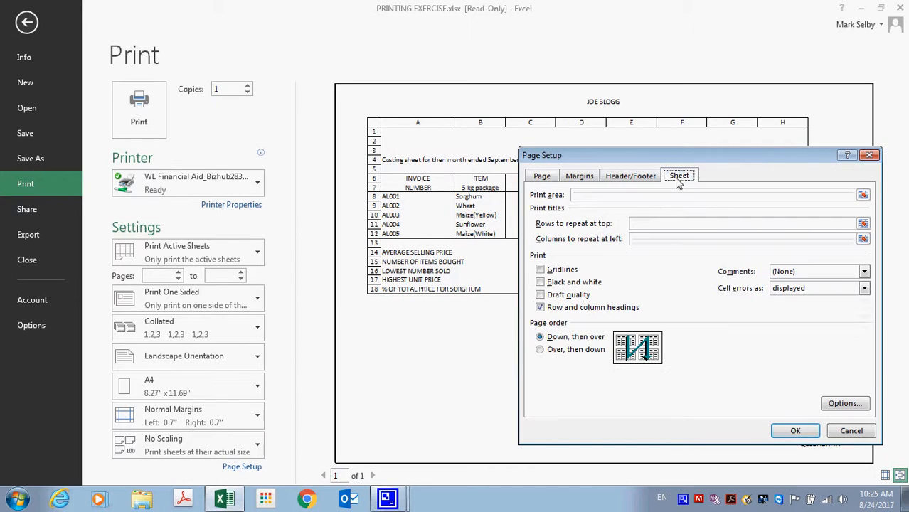
{"action": "left_click", "coordinate": [542, 272]}
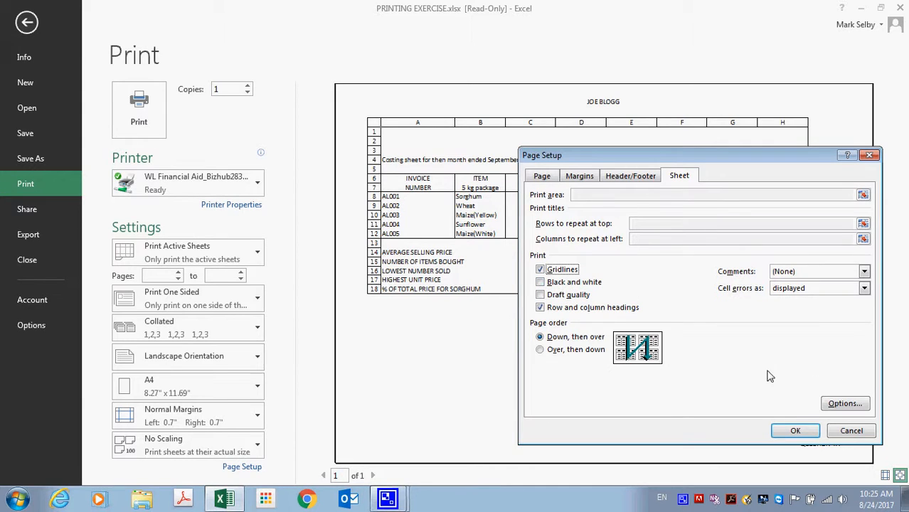
{"action": "left_click", "coordinate": [797, 432]}
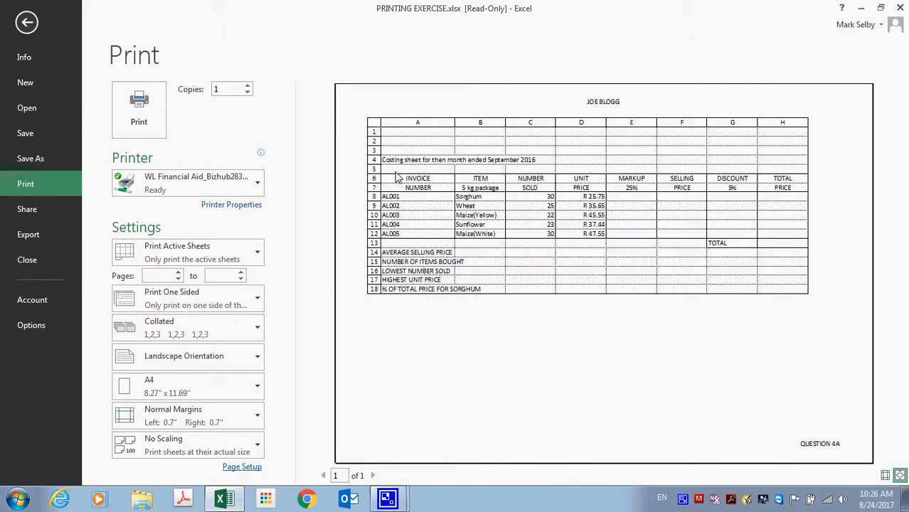
Turn off printing of both gridlines and row and column headings in the page setup and apply it.
{"action": "left_click", "coordinate": [249, 468]}
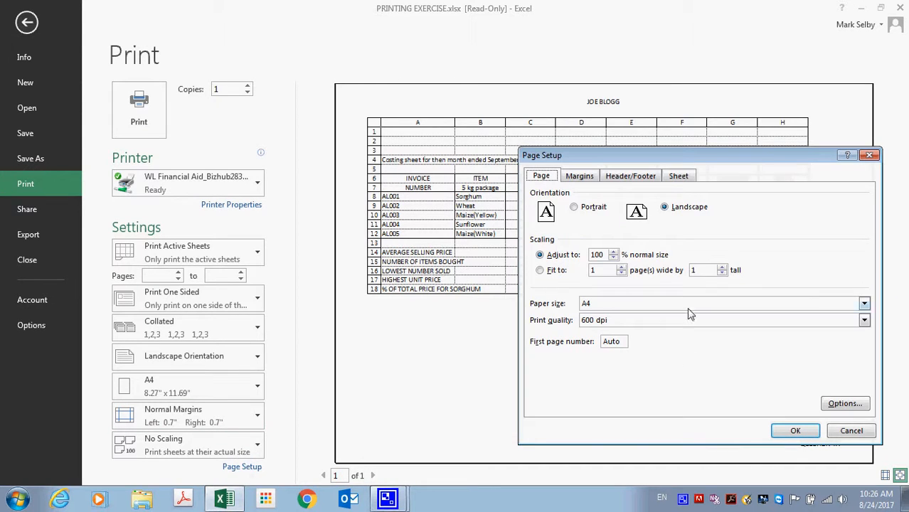
{"action": "left_click", "coordinate": [869, 155]}
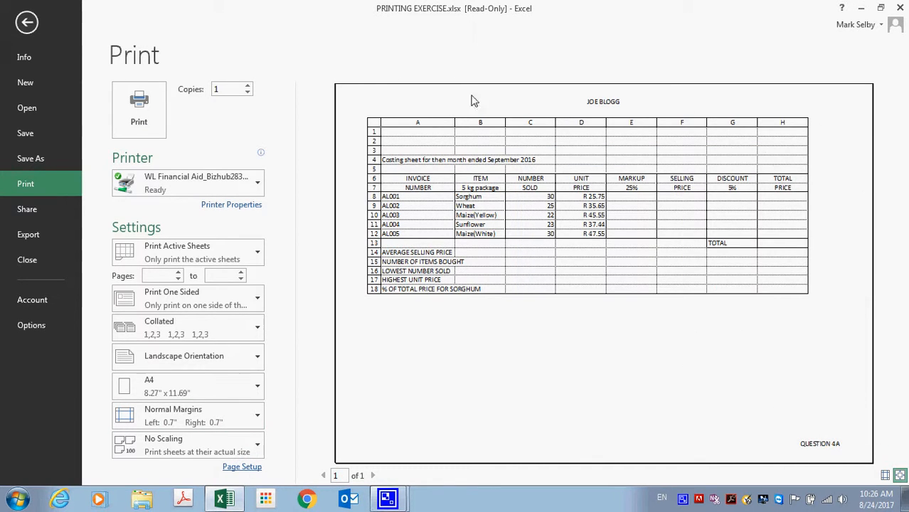
{"action": "left_click", "coordinate": [245, 468]}
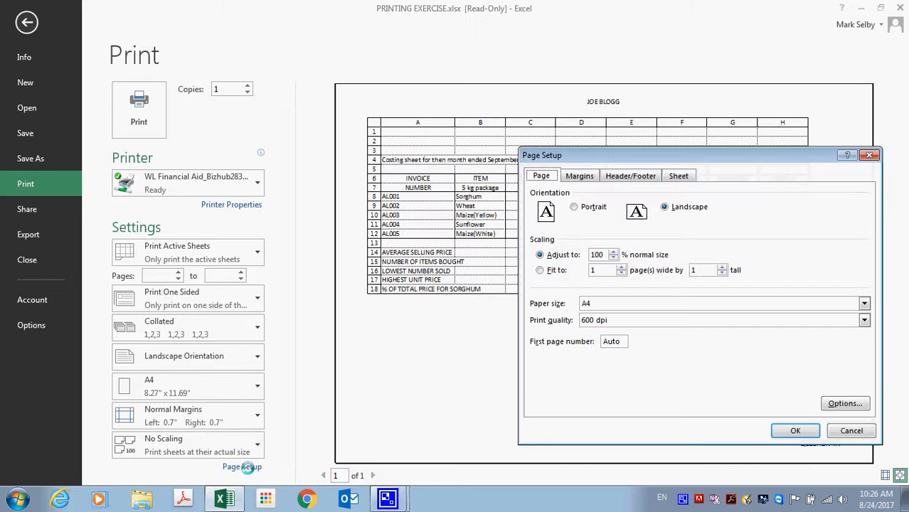
{"action": "left_click", "coordinate": [680, 177]}
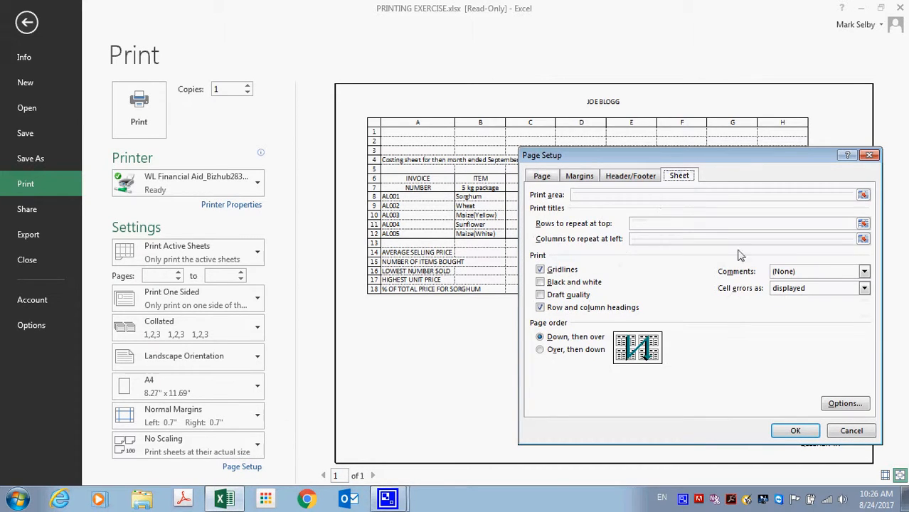
{"action": "left_click", "coordinate": [562, 272]}
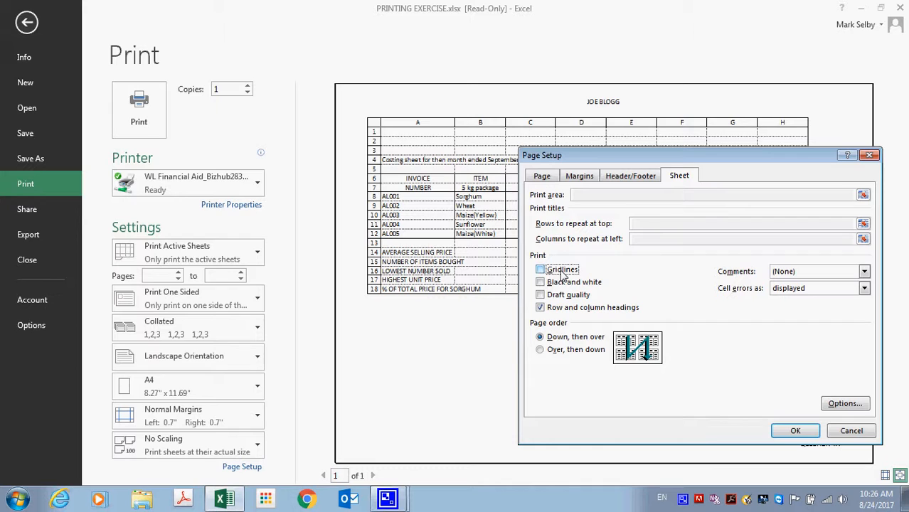
{"action": "left_click", "coordinate": [553, 311]}
{"action": "left_click", "coordinate": [795, 430]}
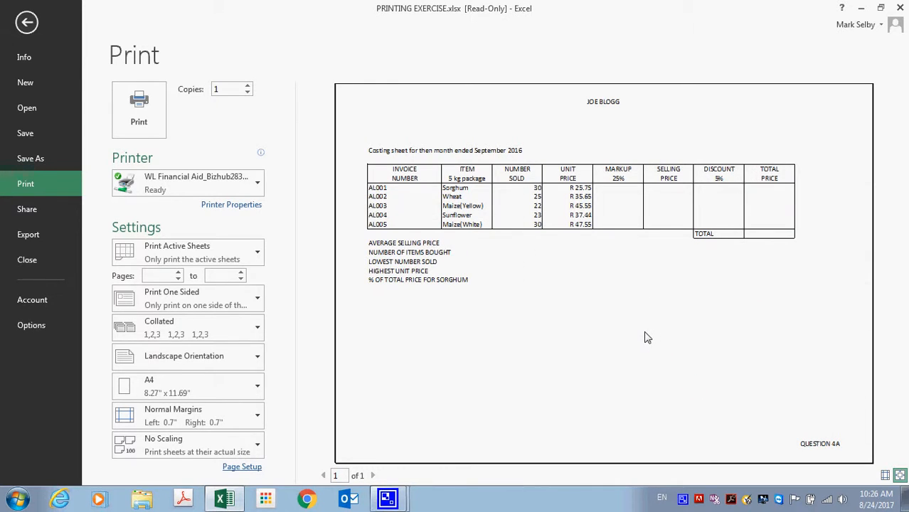
{"action": "left_click", "coordinate": [388, 498]}
{"action": "left_click", "coordinate": [388, 446]}
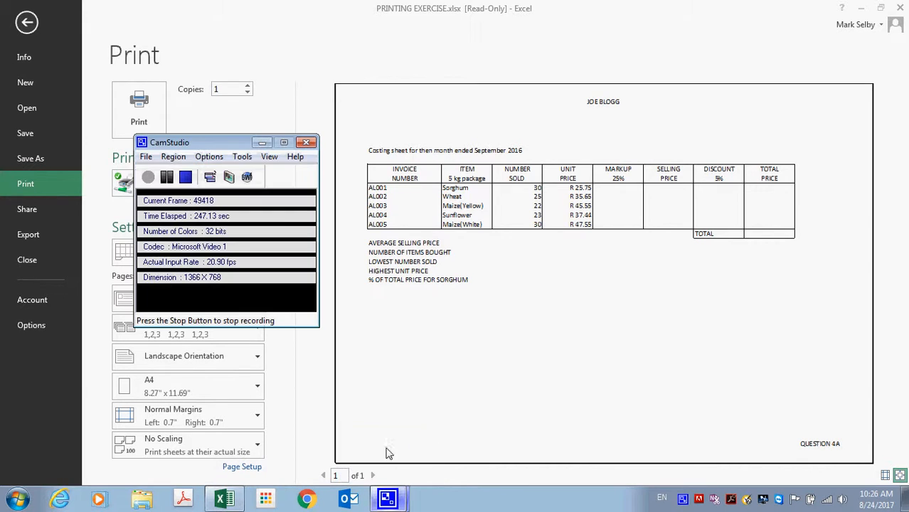